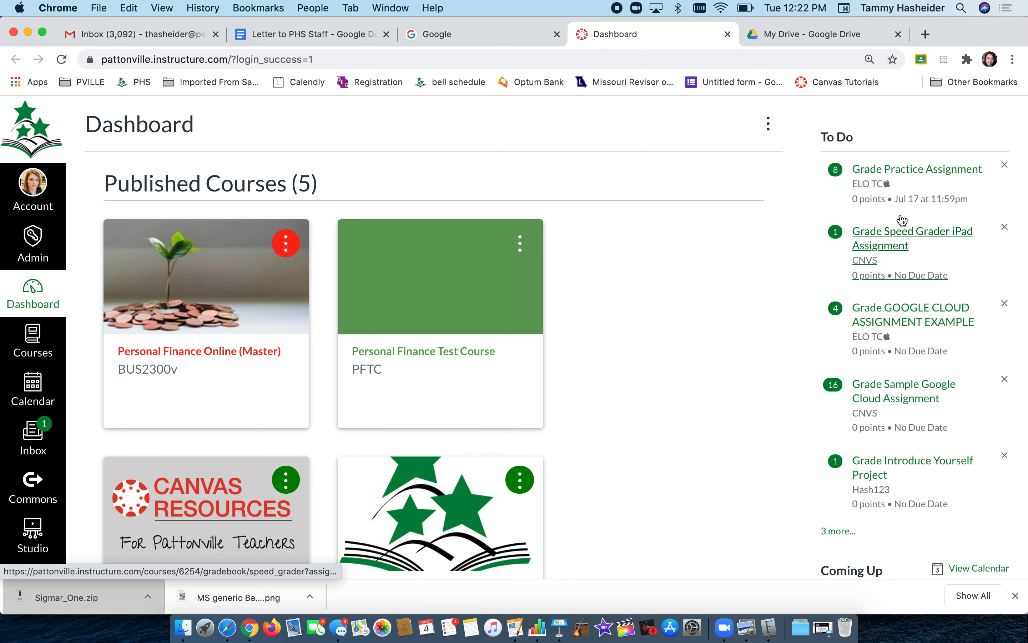
Step: Select the school's Canvas address in the address bar and reload the Dashboard
click(195, 59)
click(228, 59)
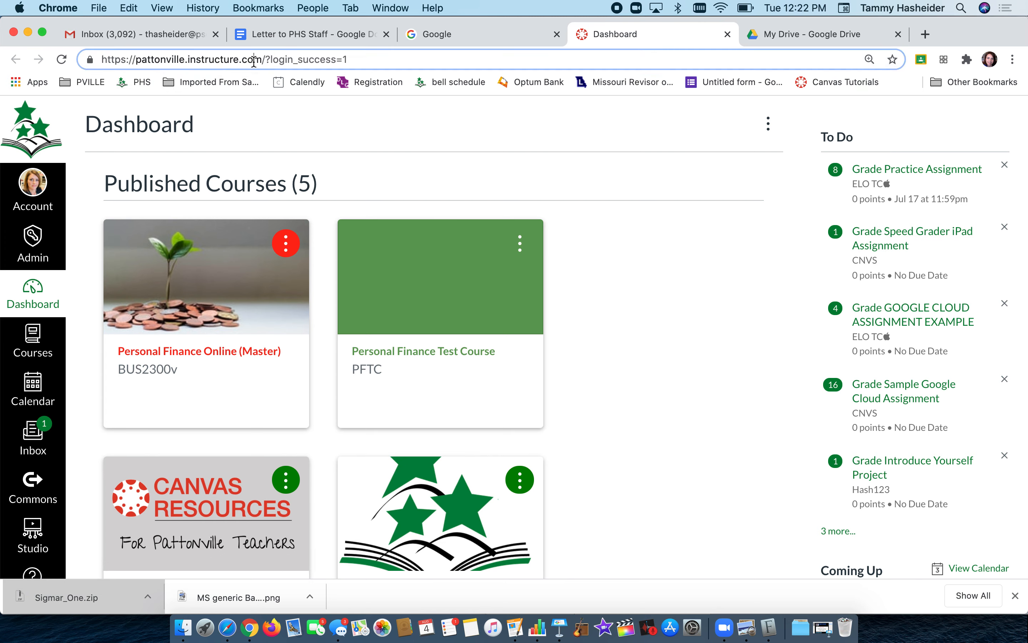
drag(262, 59, 95, 60)
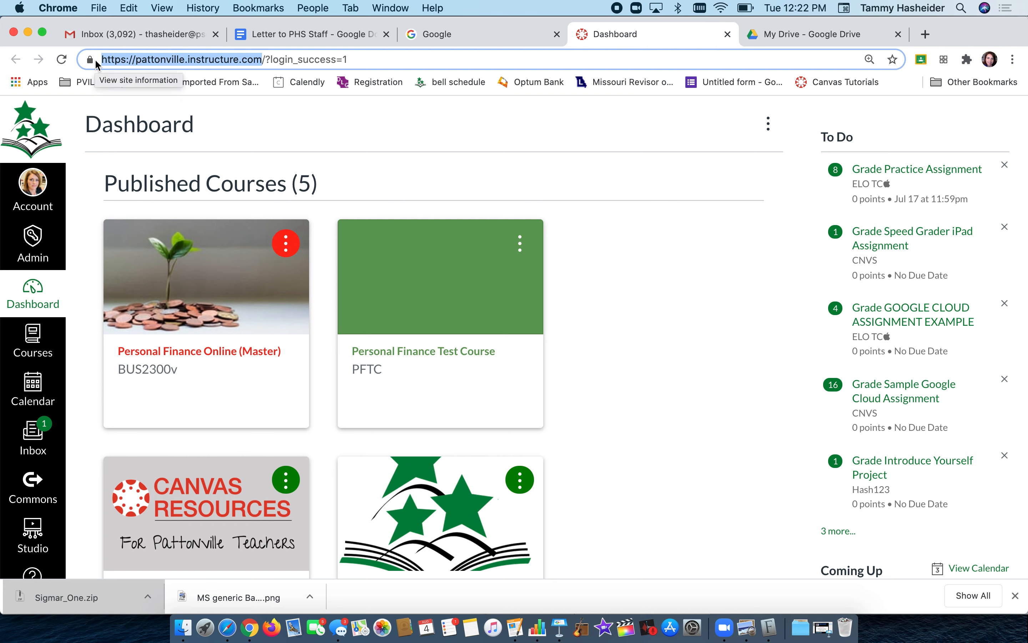
click(367, 62)
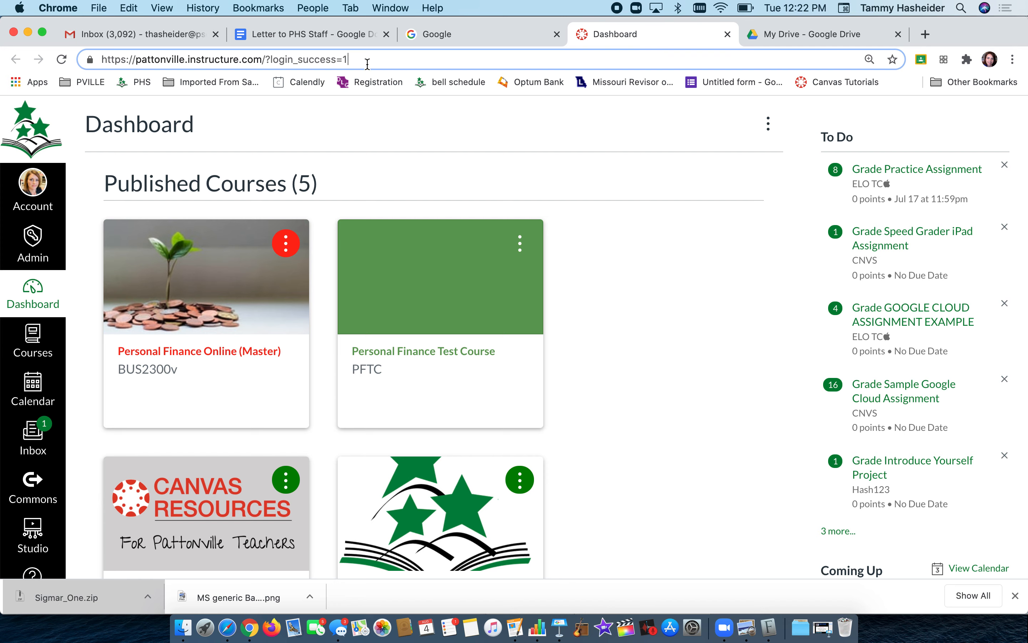
key(Return)
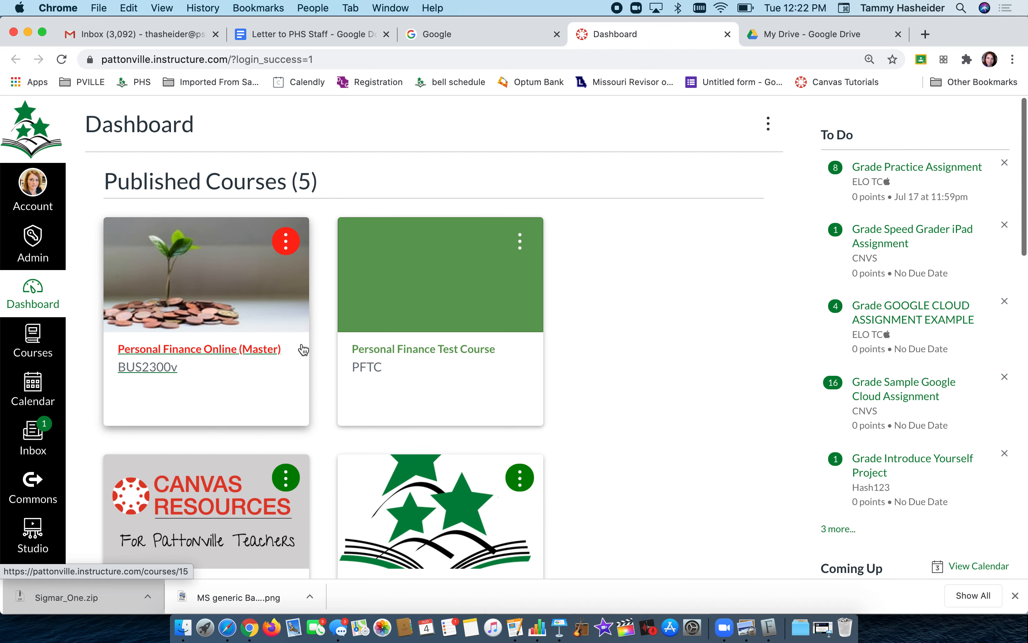
Step: Scroll through the Dashboard course cards, then bring up the Courses flyout from the global navigation
scroll(303, 349, down, 4)
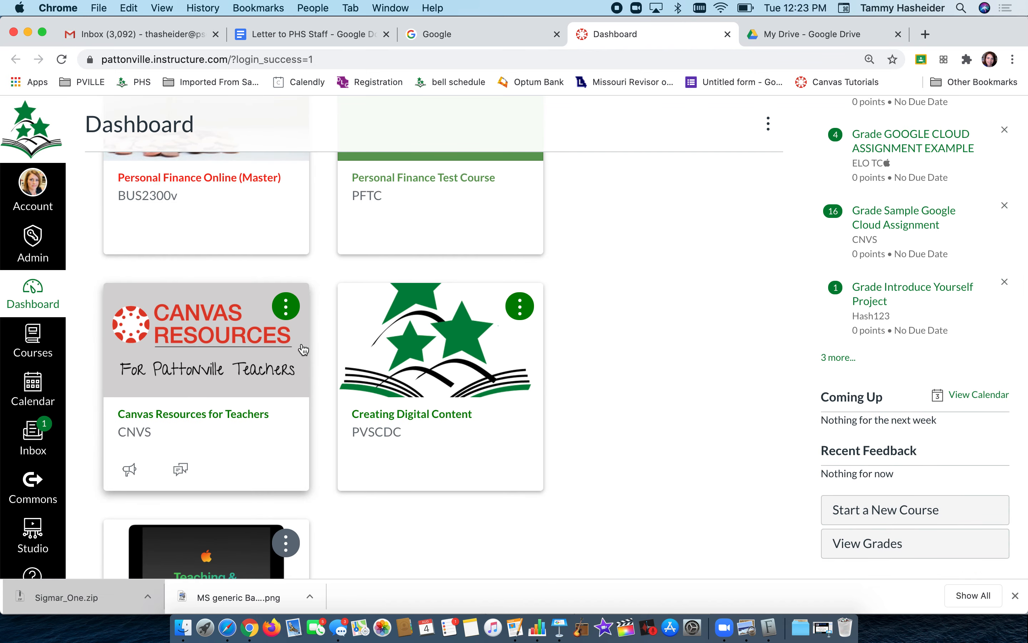
scroll(303, 350, up, 4)
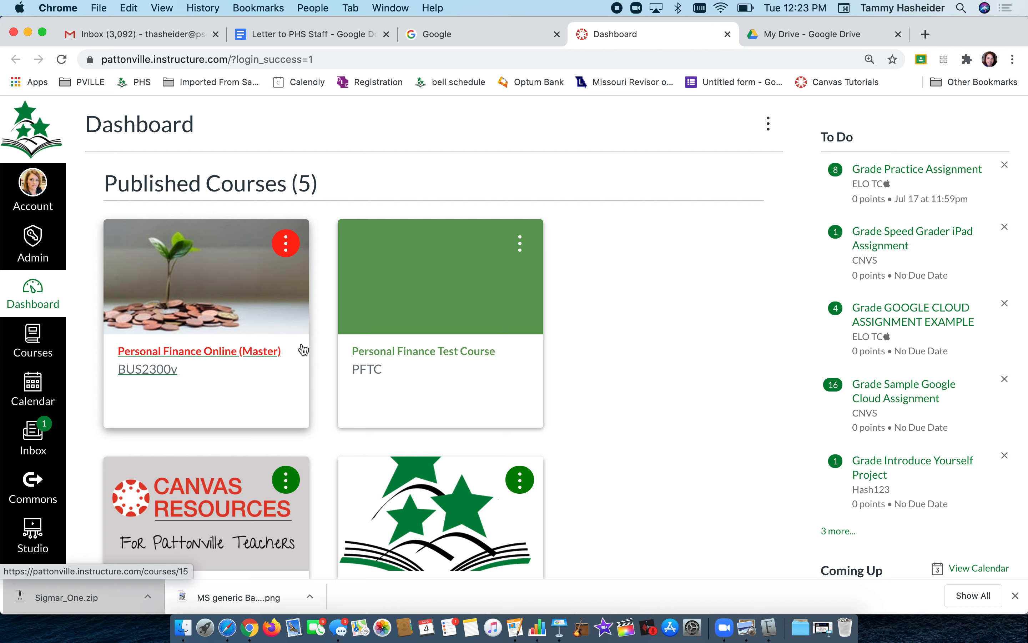
scroll(303, 350, down, 15)
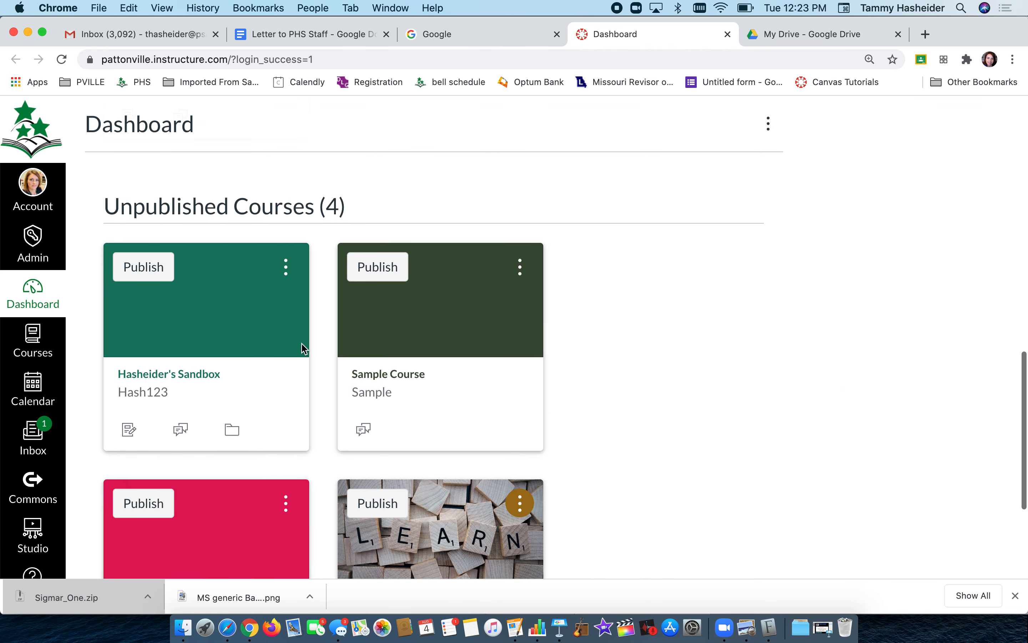
scroll(301, 345, up, 5)
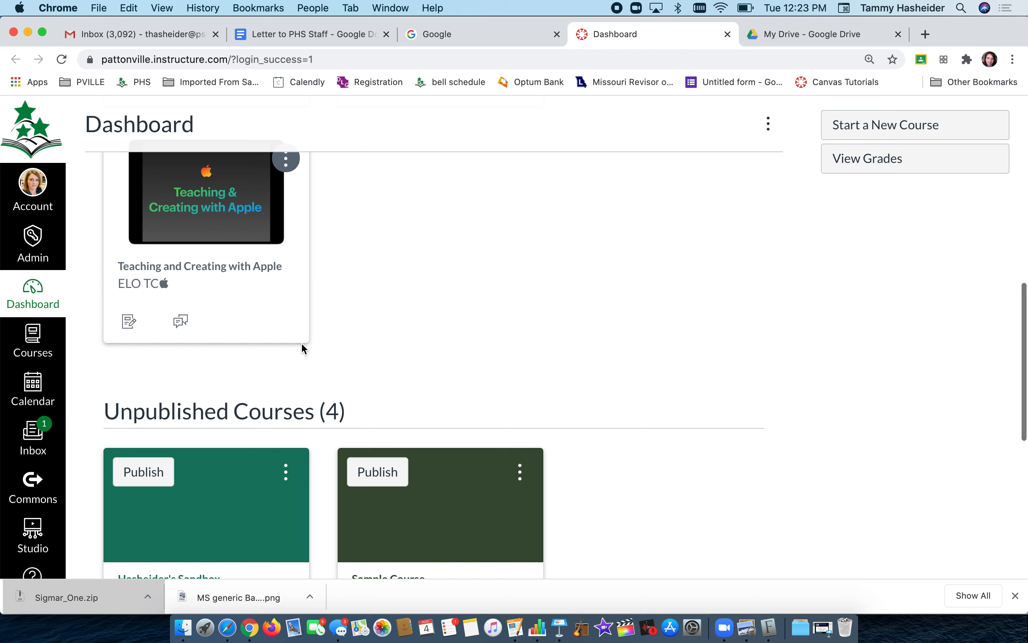
scroll(301, 342, up, 1)
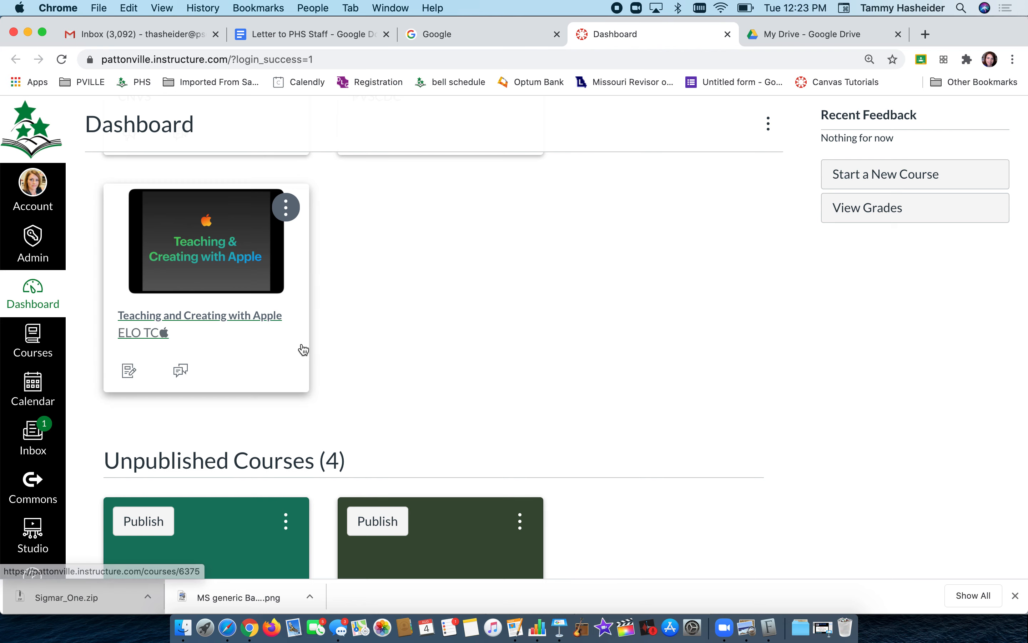
scroll(302, 348, up, 10)
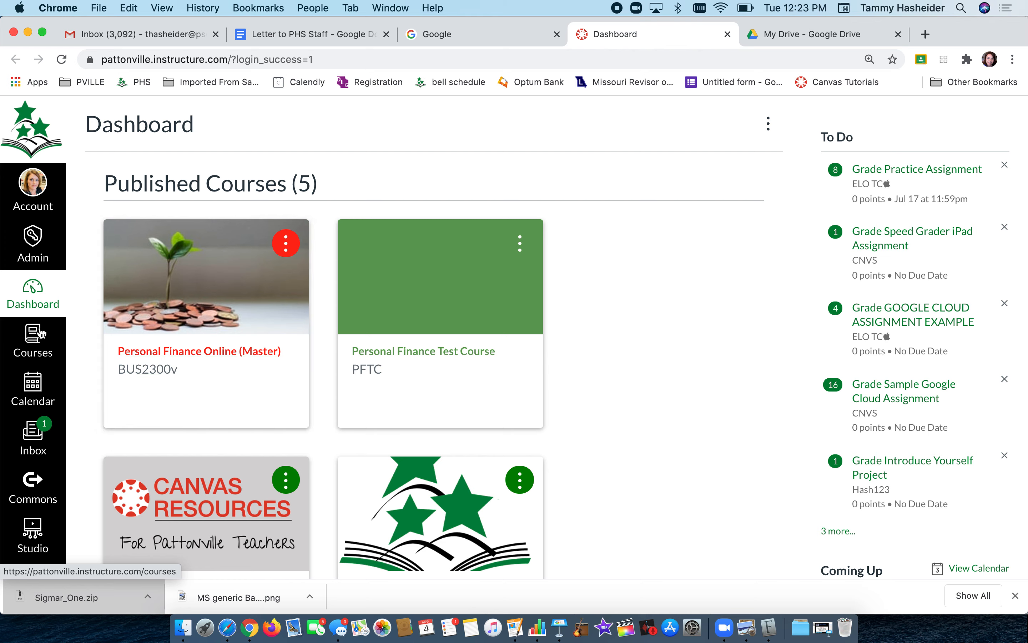
click(43, 348)
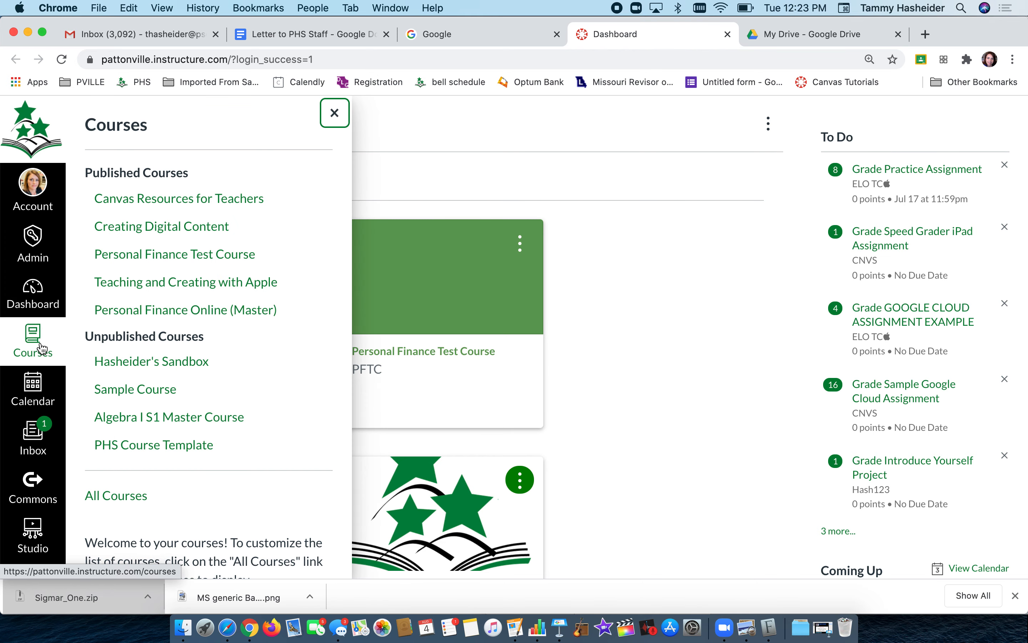
Step: Go to the All Courses list, review the course table, then start a new course
click(115, 502)
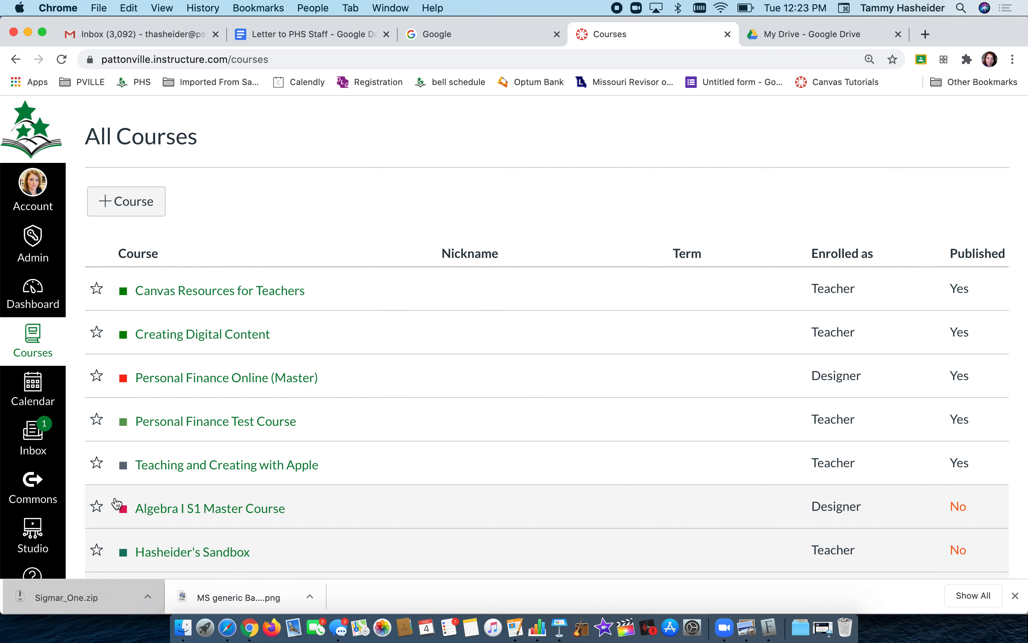
scroll(117, 503, down, 3)
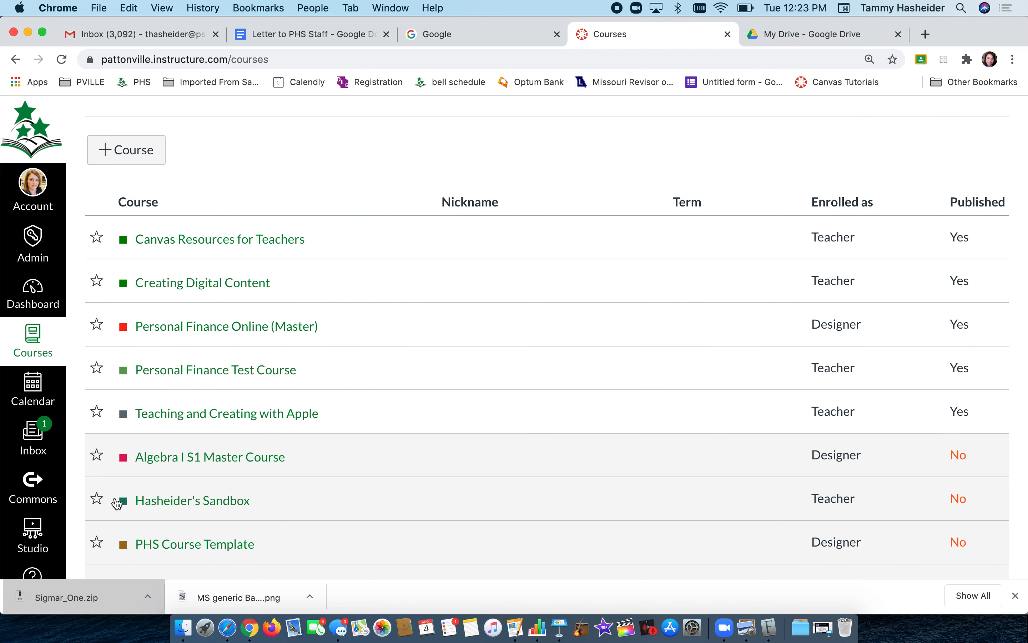
scroll(117, 503, up, 1)
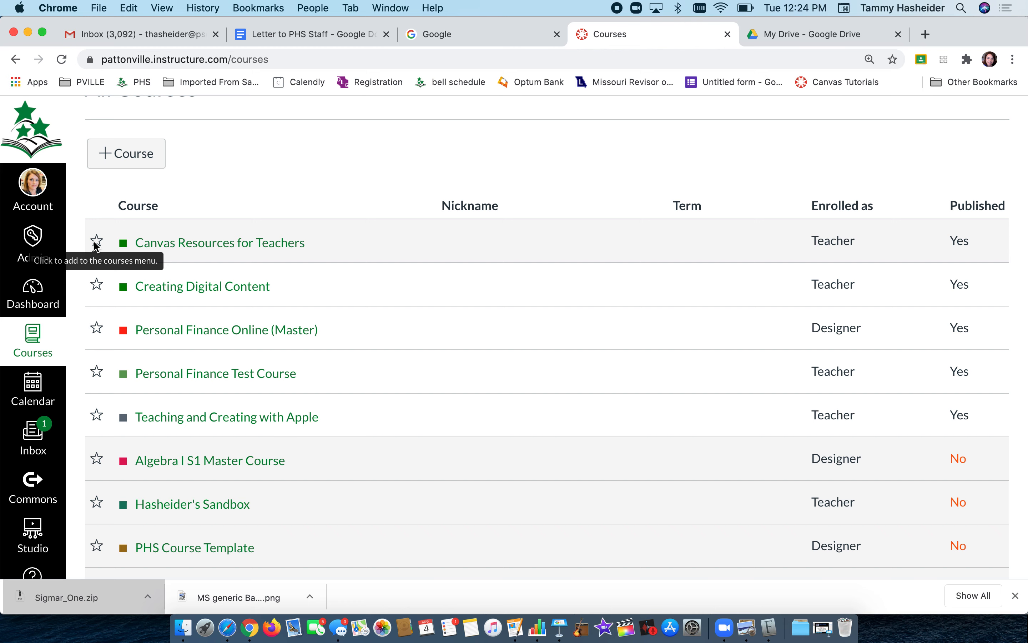
click(132, 154)
Step: Enter 'Master copy Earth Science' as the new course name, correcting a typo
click(499, 279)
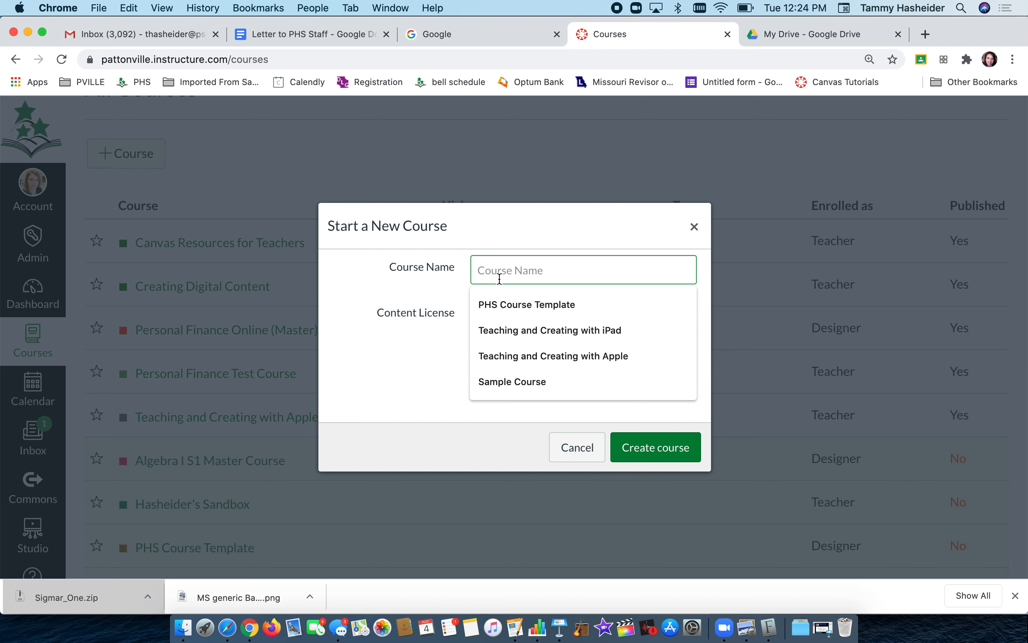
text(Mast)
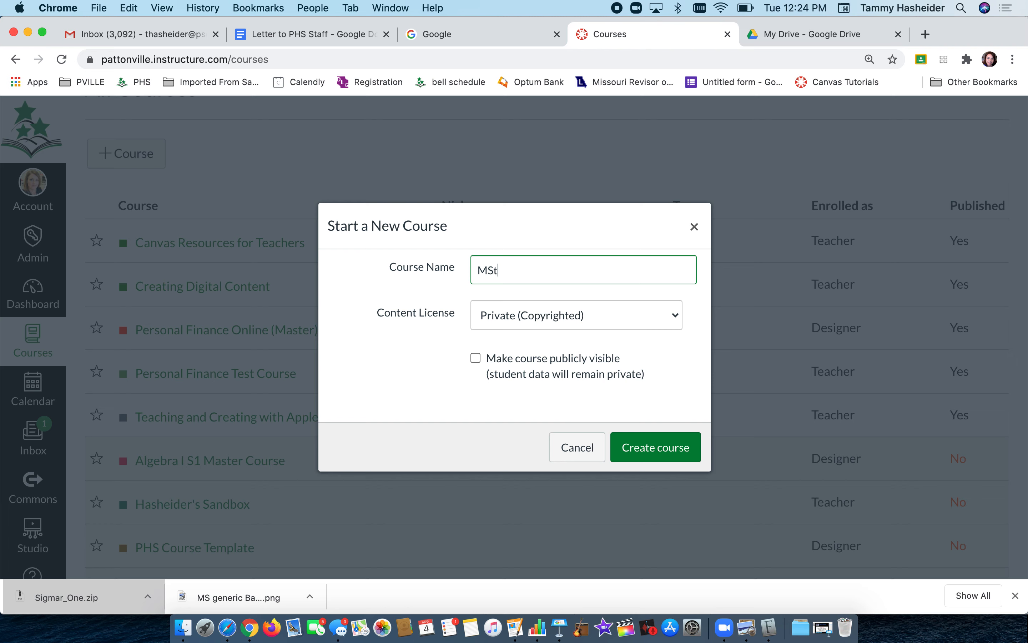
text(er copy Earth Si)
key(BackSpace)
text(cience)
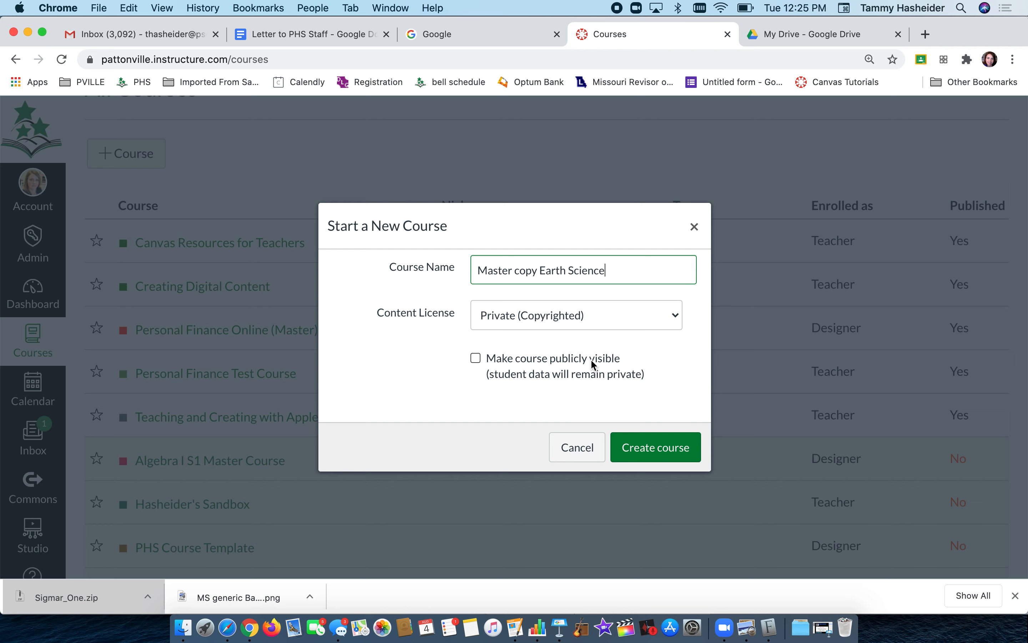
Step: Cancel the new course, then go from the Dashboard's unpublished Sample Course to its People page
click(695, 227)
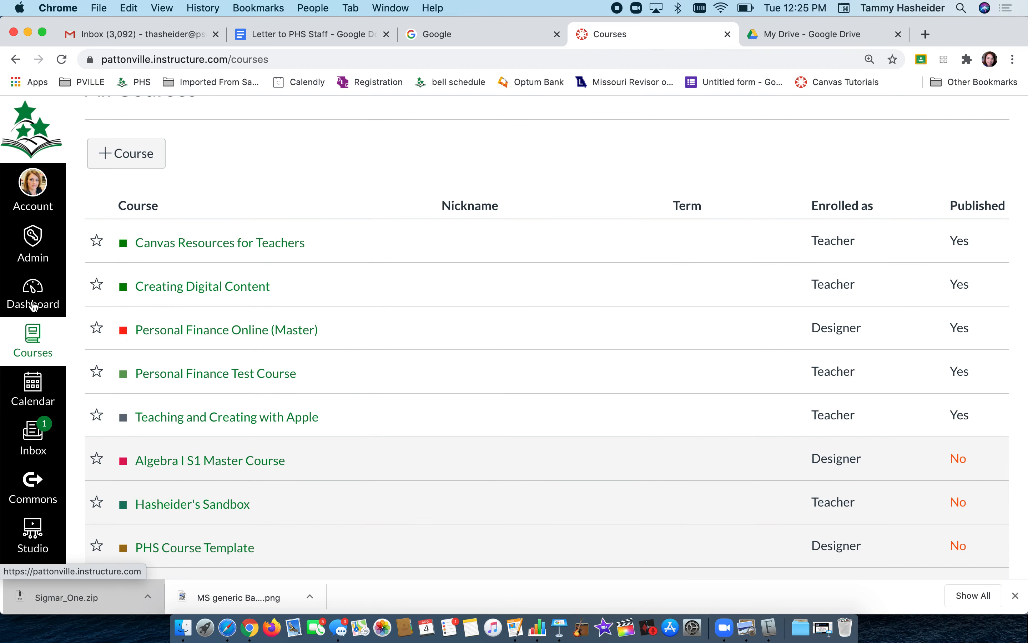
click(34, 304)
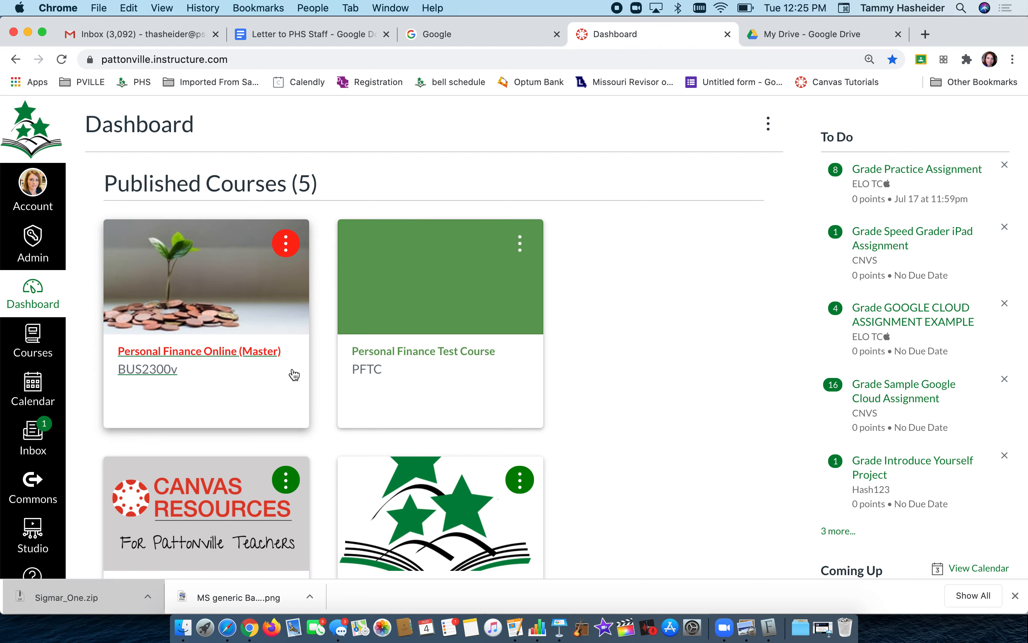
scroll(294, 374, down, 15)
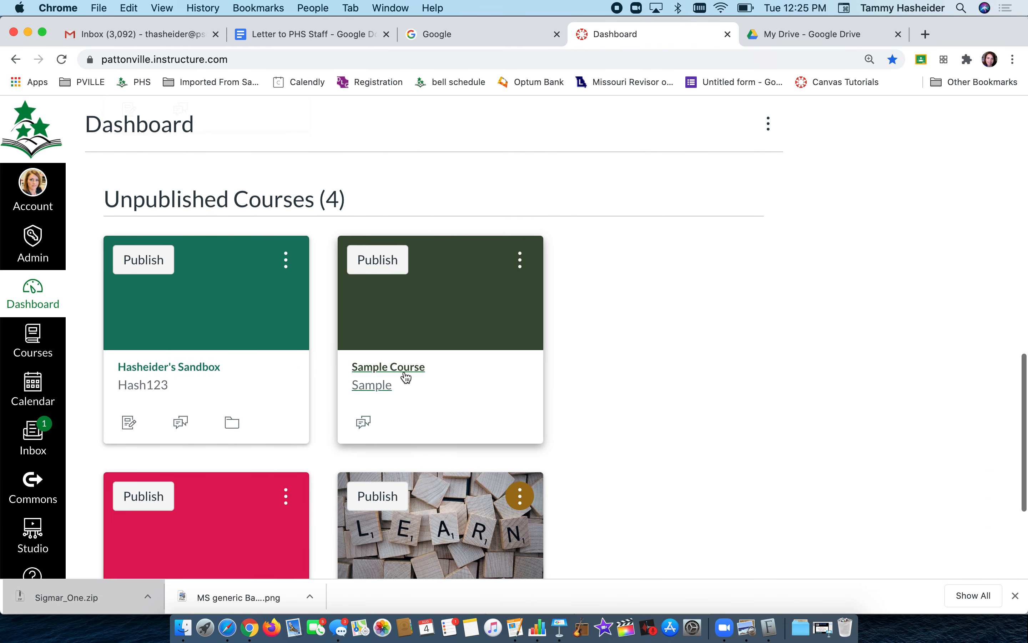
click(405, 388)
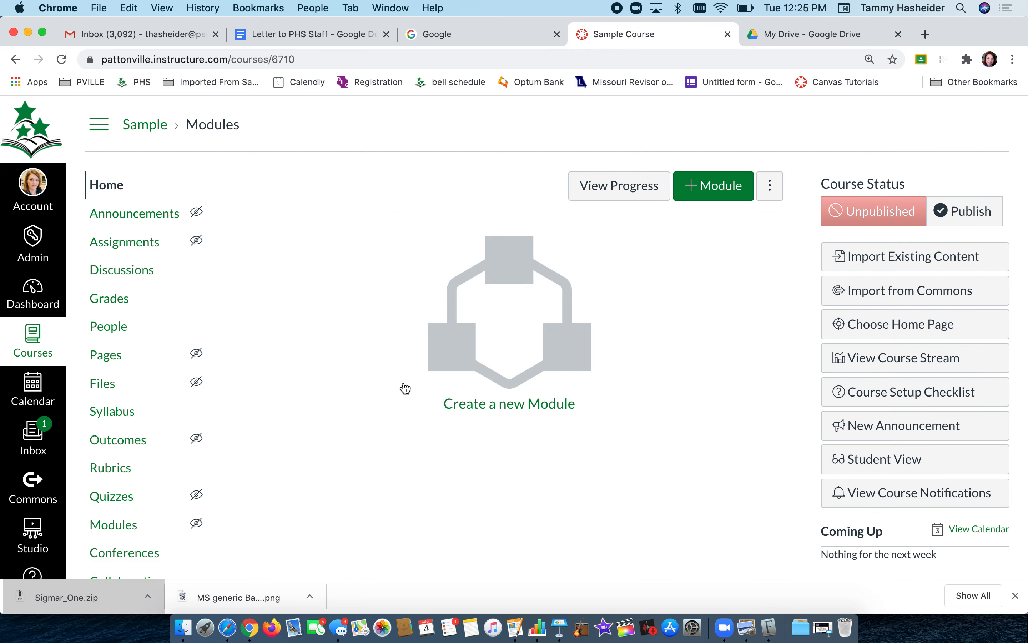
click(110, 330)
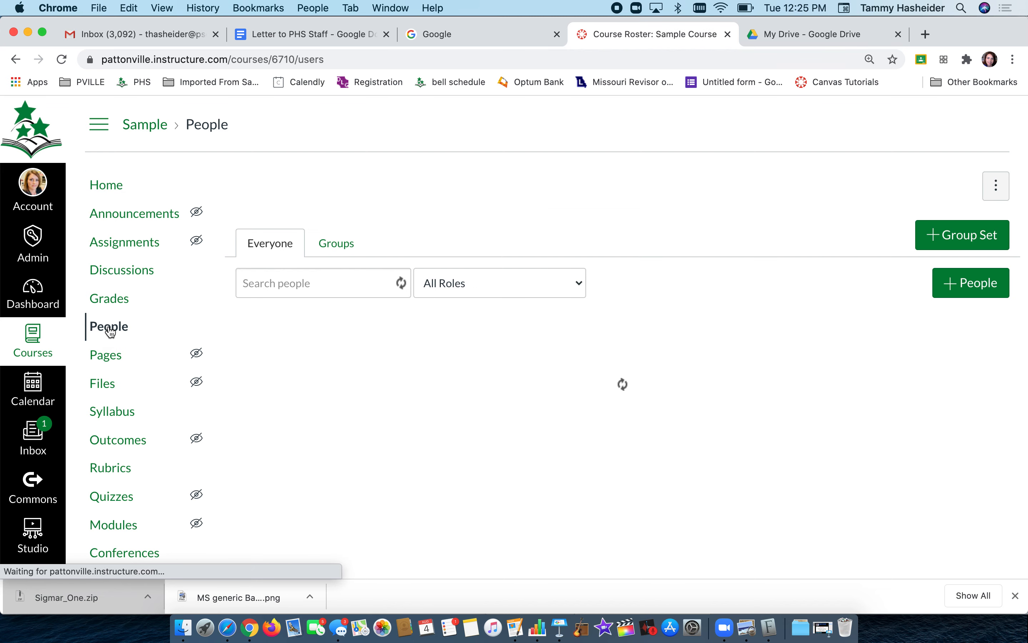
click(964, 286)
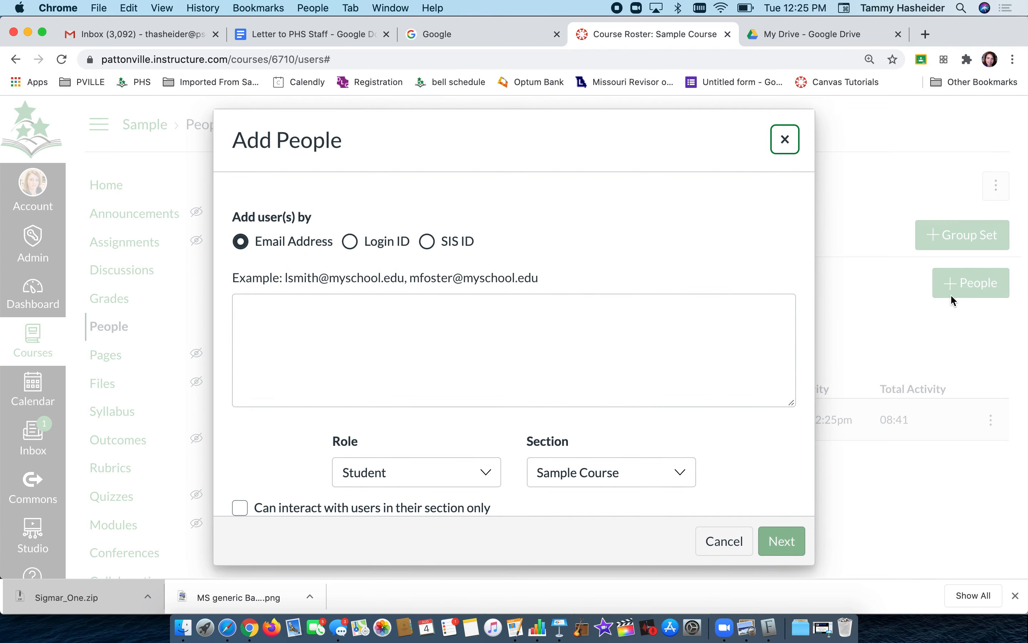
click(453, 319)
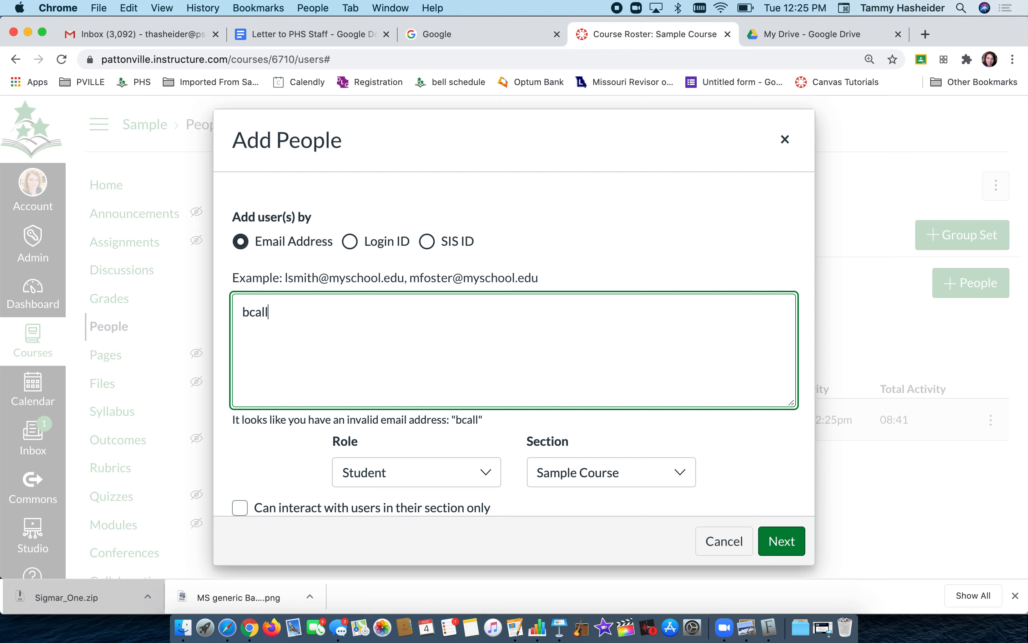
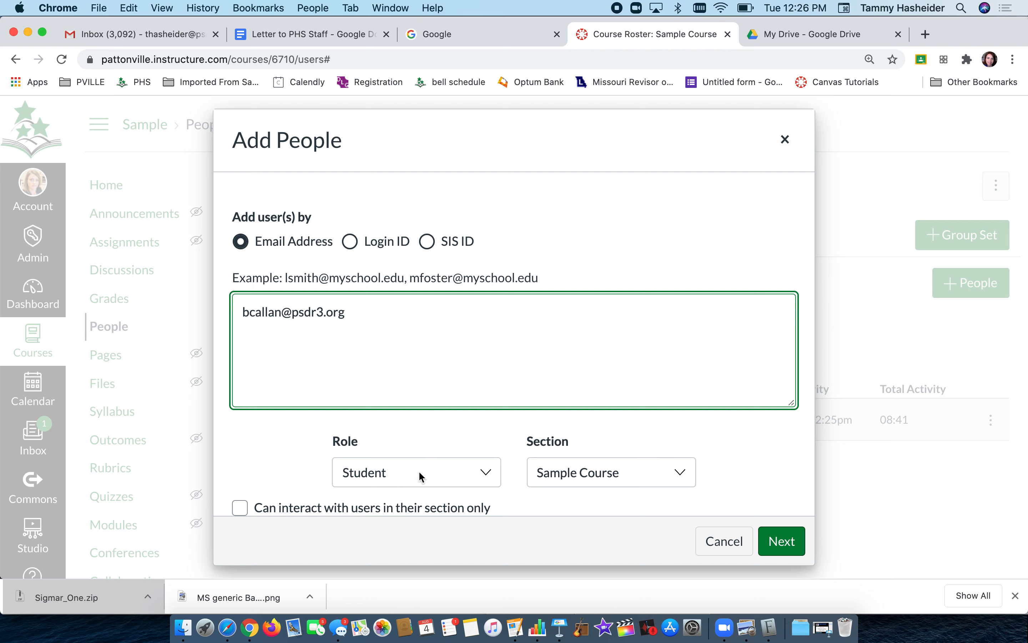
click(426, 483)
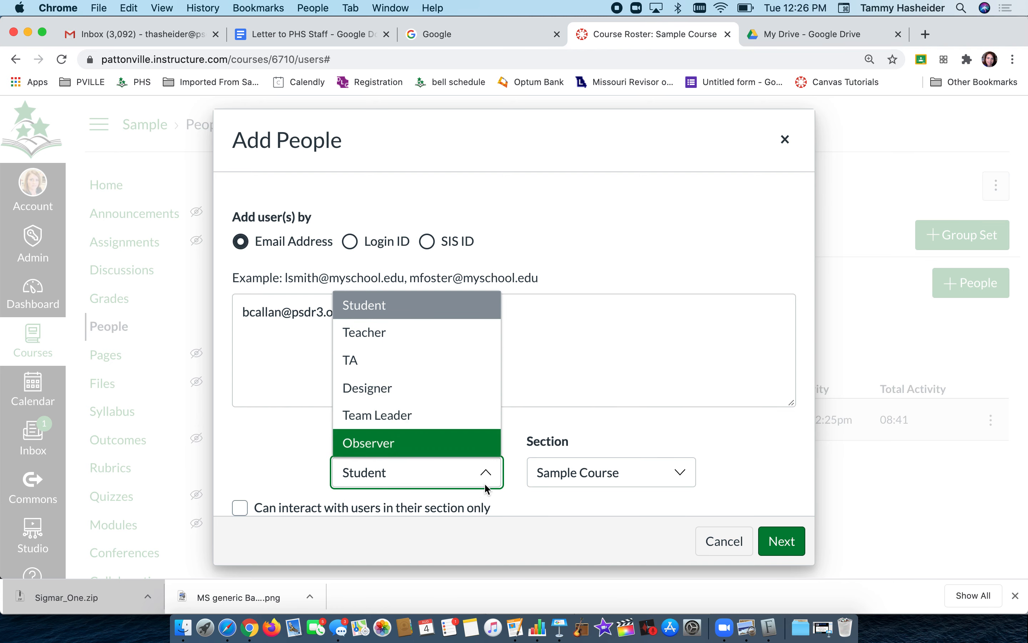
click(587, 500)
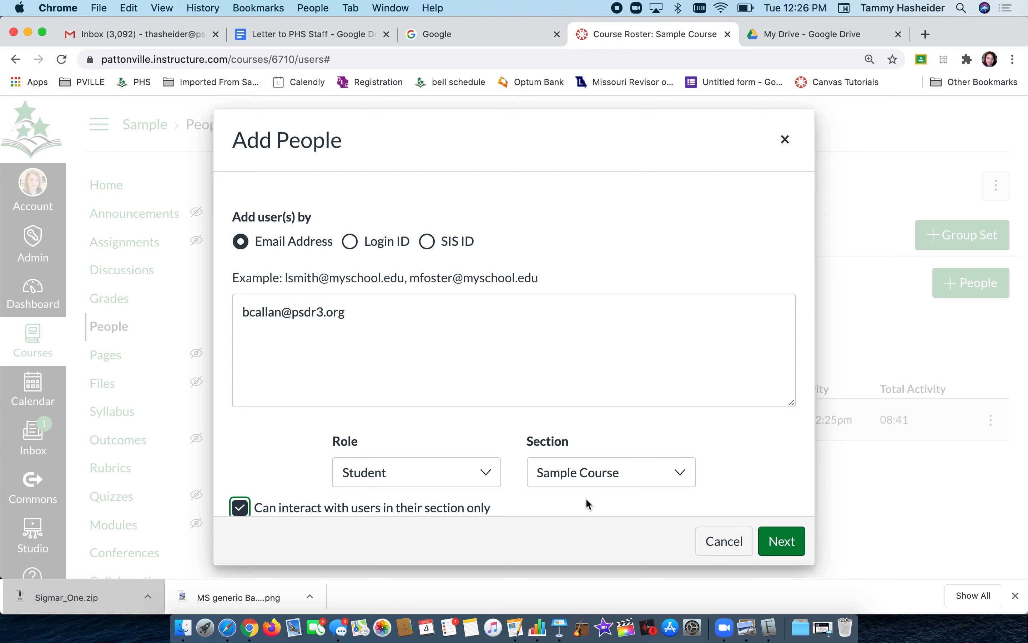
click(243, 507)
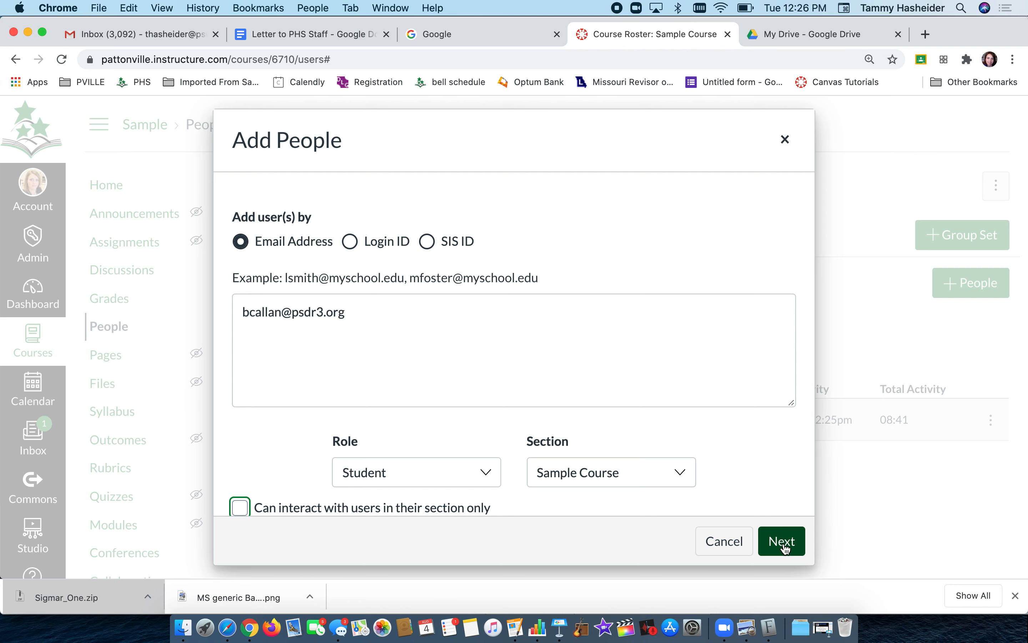
click(734, 544)
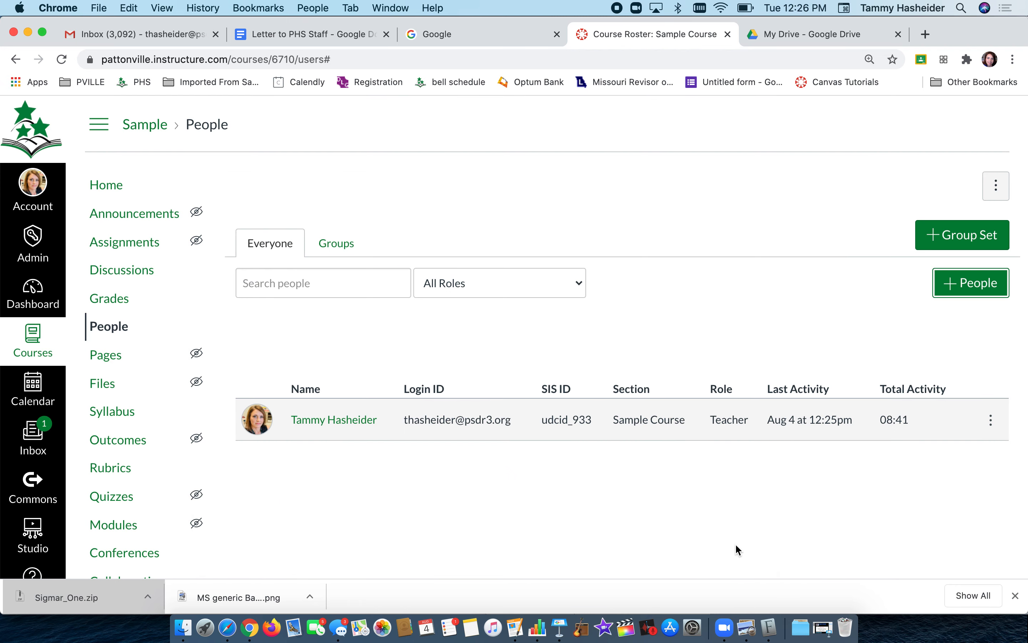